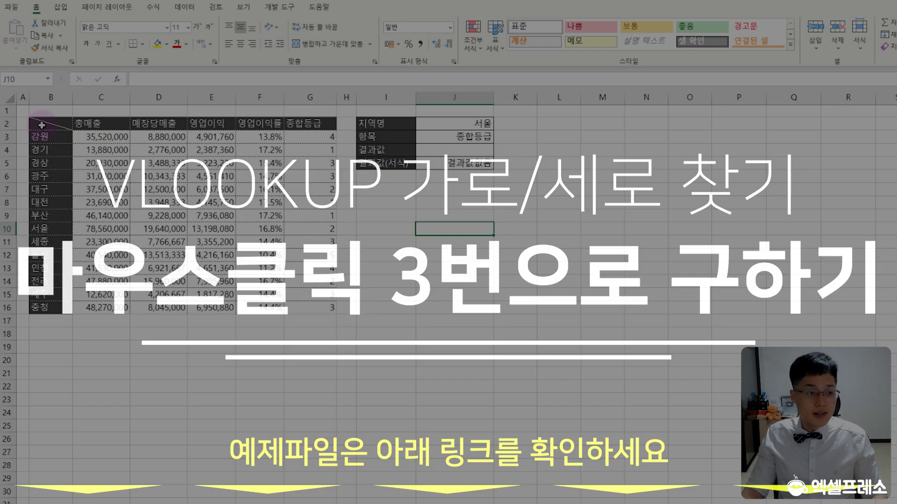
# Create names from the sales table B2:G16 using its first row (첫 행) and left column (왼쪽 열)
pyautogui.click(41, 126)
pyautogui.moveTo(42, 125); pyautogui.dragTo(292, 304)
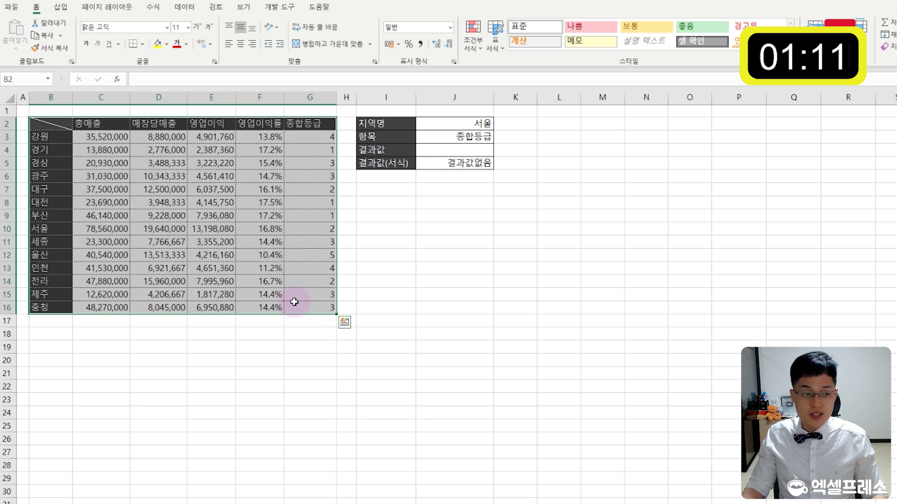
pyautogui.click(154, 9)
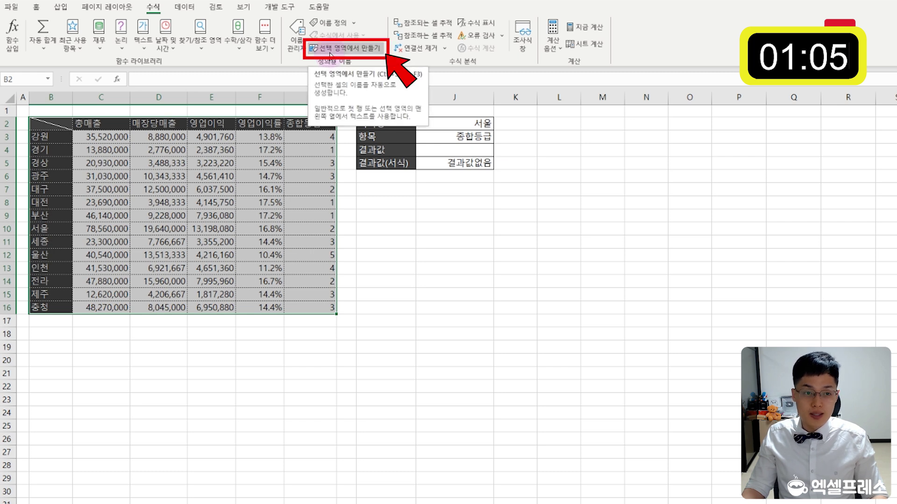
pyautogui.click(329, 48)
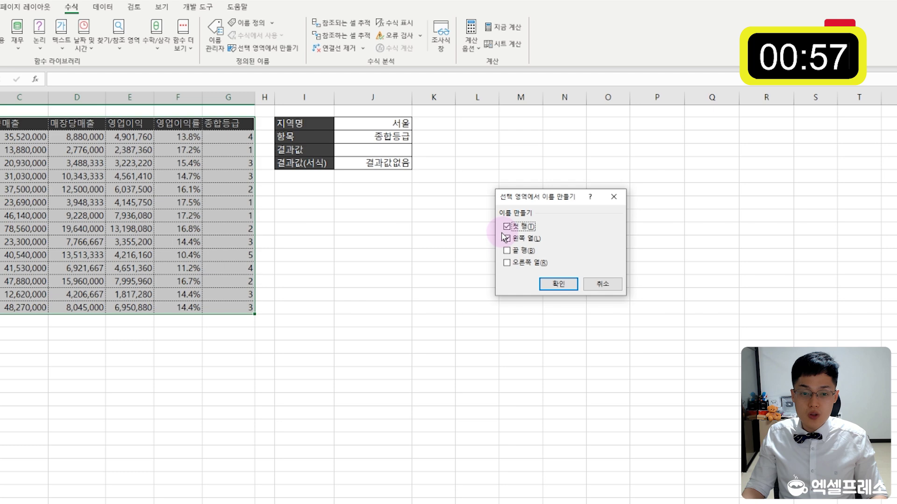
pyautogui.click(550, 286)
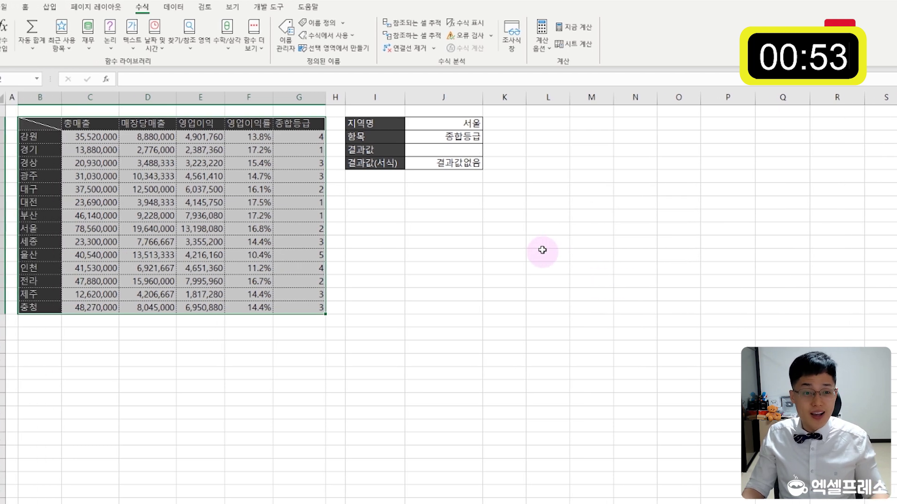
# Enter the intersection formula =서울 종합등급 in cell I10
pyautogui.click(390, 232)
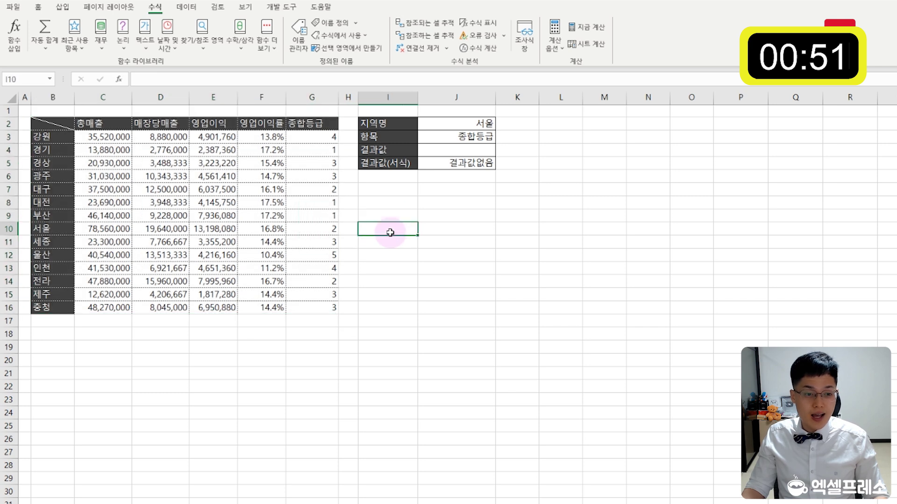
pyautogui.write('=')
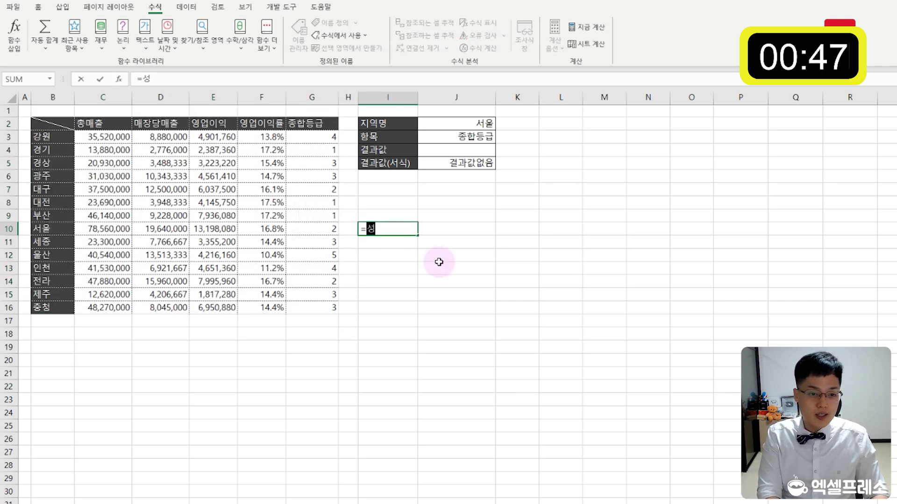
pyautogui.write('서울 종합등급')
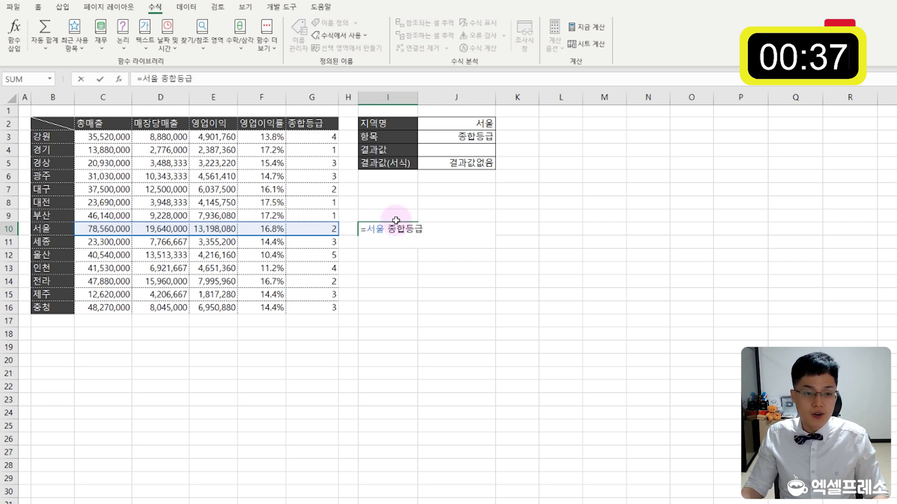
pyautogui.press('Left')
pyautogui.press('Left')
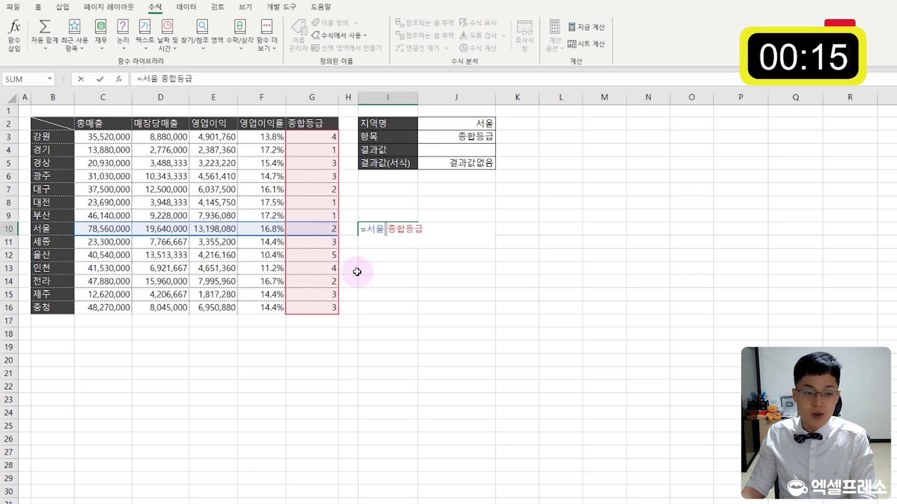
pyautogui.press('Return')
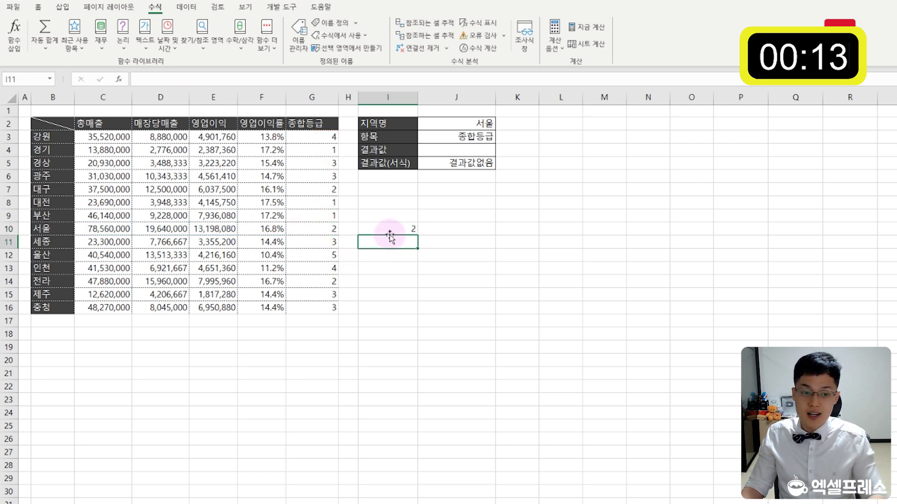
# Enter the intersection formula =경기 총매출 in cell I11
pyautogui.write('=')
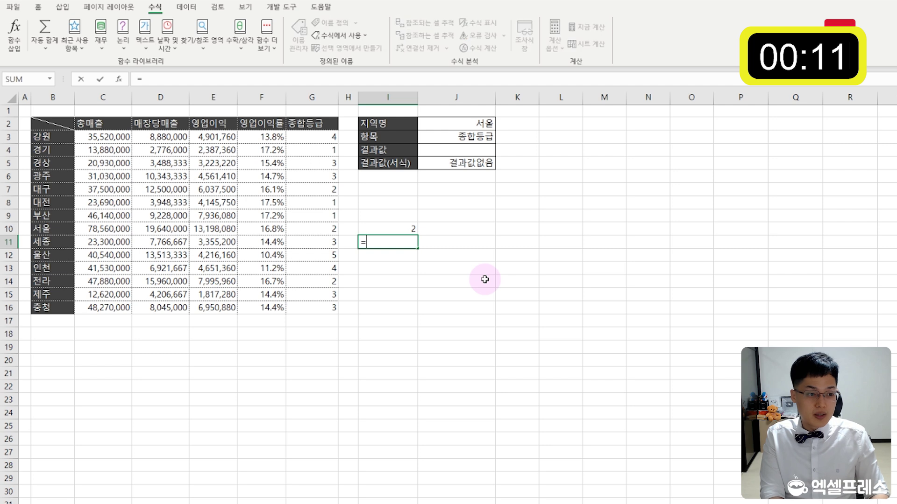
pyautogui.write('경기 ')
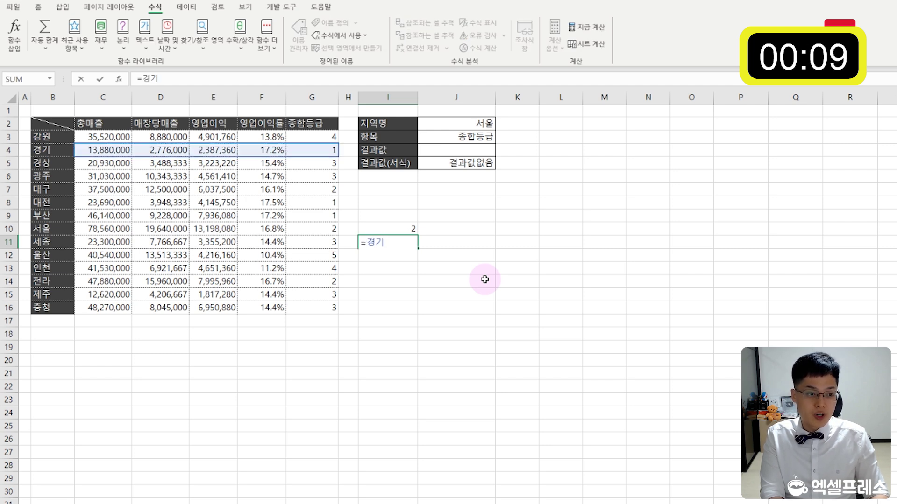
pyautogui.write('총매출')
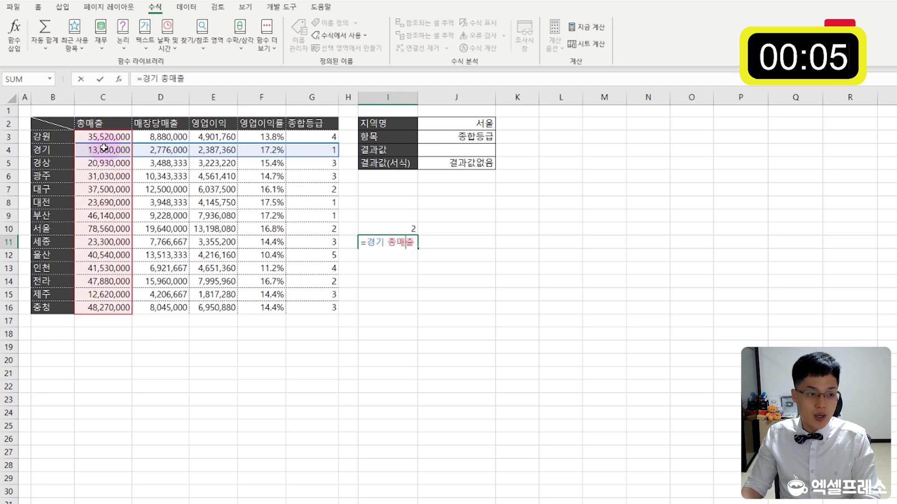
pyautogui.press('Return')
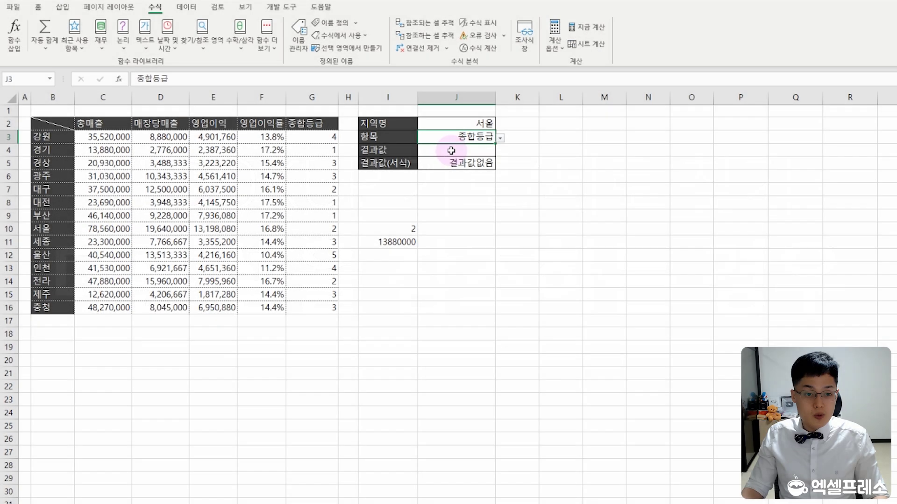
# Enter the formula =J2 J3 in the 결과값 cell J4, intersecting the region and item cells
pyautogui.click(451, 150)
pyautogui.write('=')
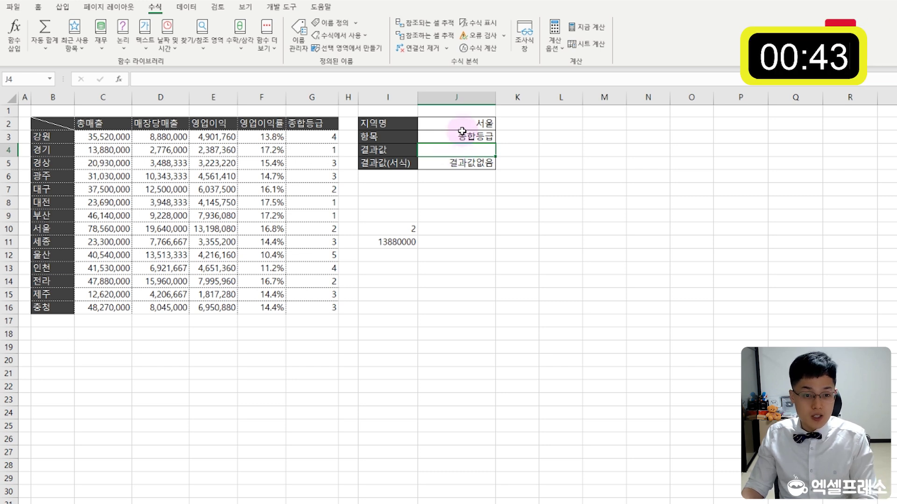
pyautogui.click(465, 123)
pyautogui.click(464, 136)
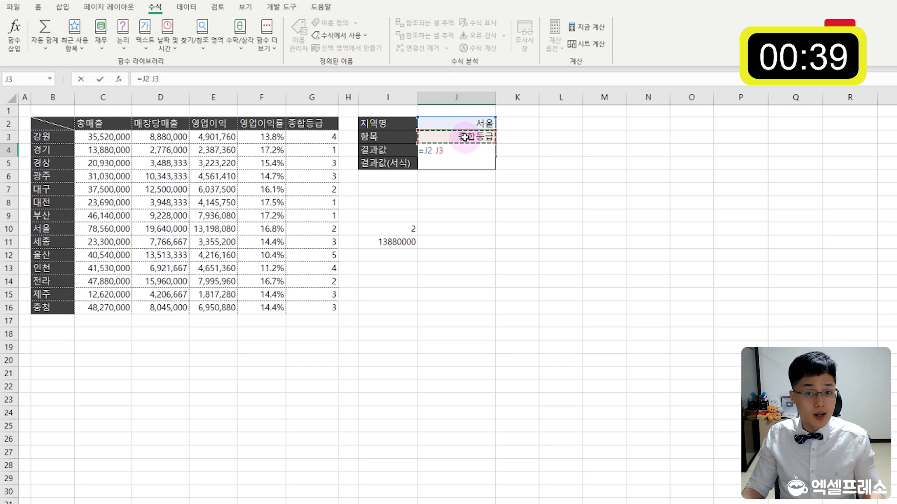
pyautogui.press('Return')
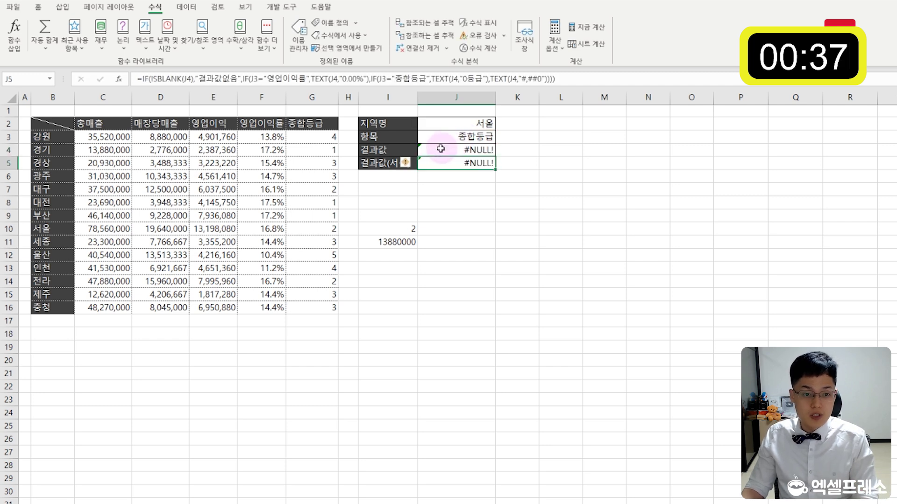
# Wrap both references of the J4 formula in INDIRECT so it reads =INDIRECT(J2) INDIRECT(J3)
pyautogui.click(455, 149)
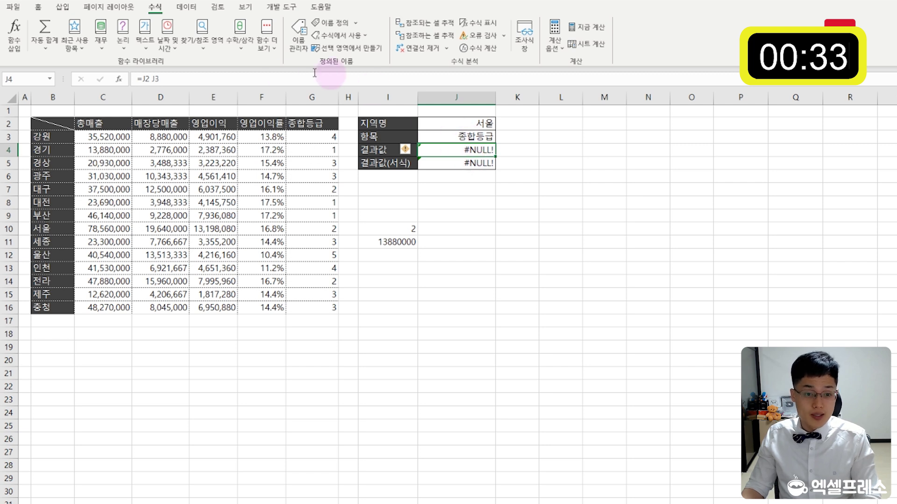
pyautogui.click(263, 80)
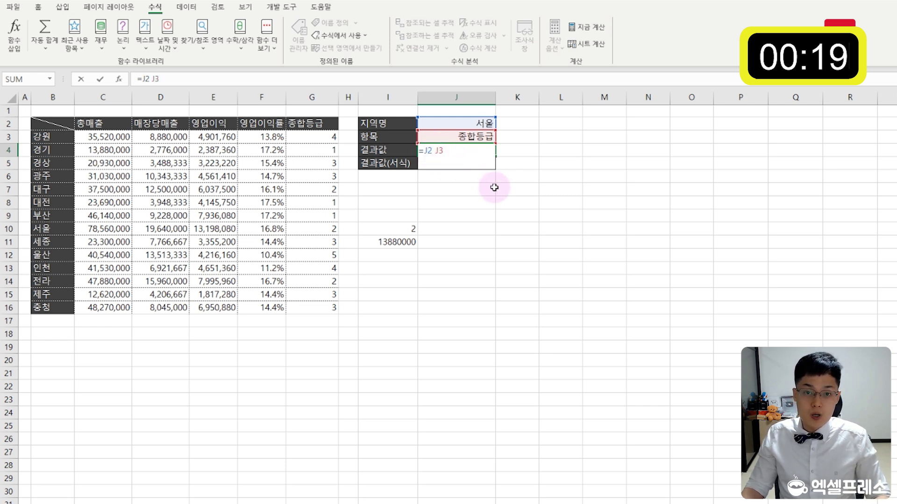
pyautogui.write('indre')
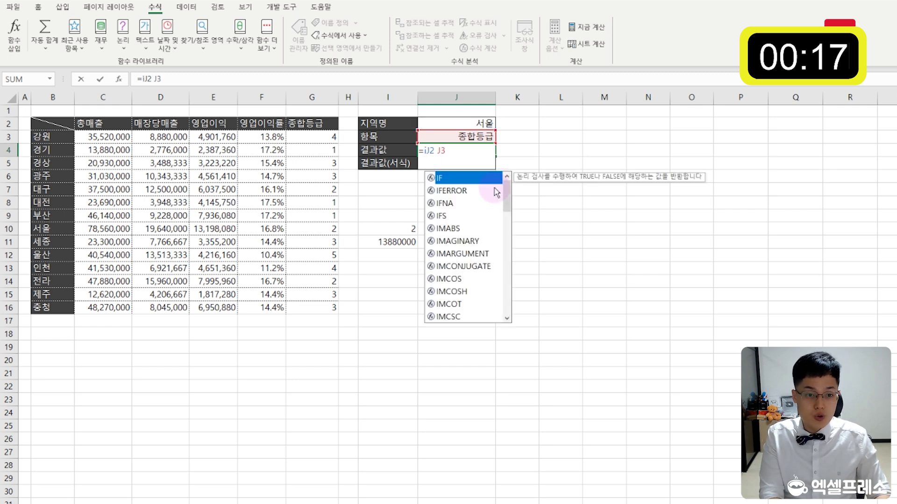
pyautogui.write('rect(')
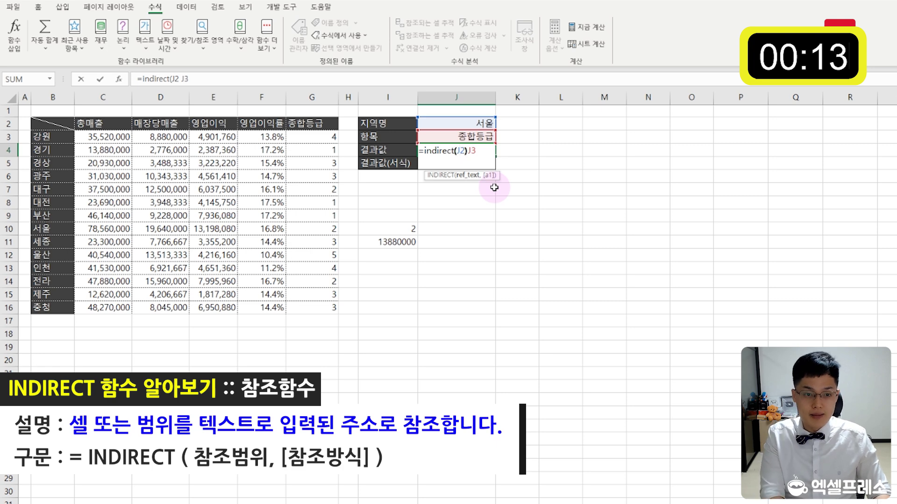
pyautogui.write(')')
pyautogui.press('Right')
pyautogui.write('indirect(')
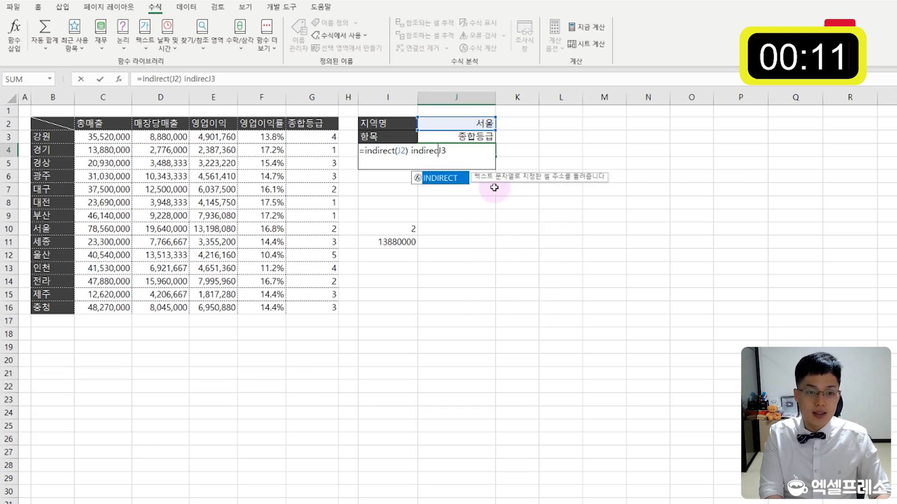
pyautogui.press('Right')
pyautogui.press('Right')
pyautogui.write(')')
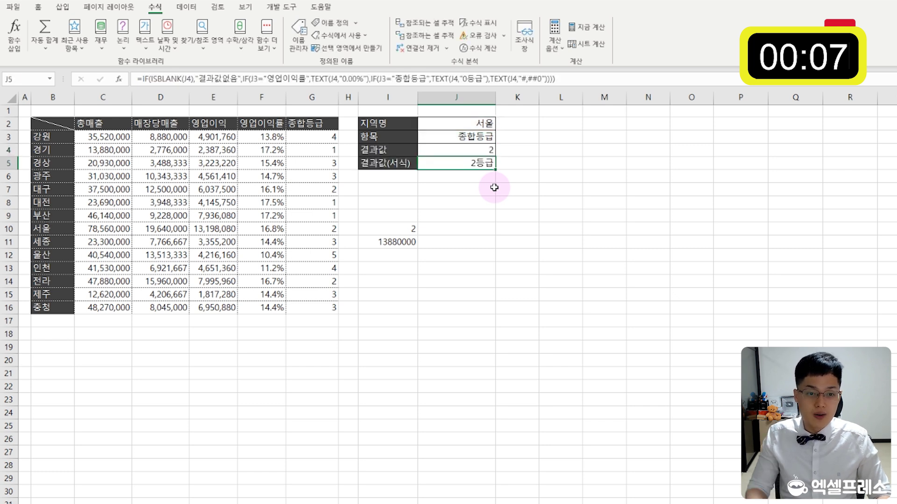
# Choose 매장당매출 as the 항목 in cell J3 and select the 결과값 cell J4
pyautogui.click(488, 123)
pyautogui.click(490, 137)
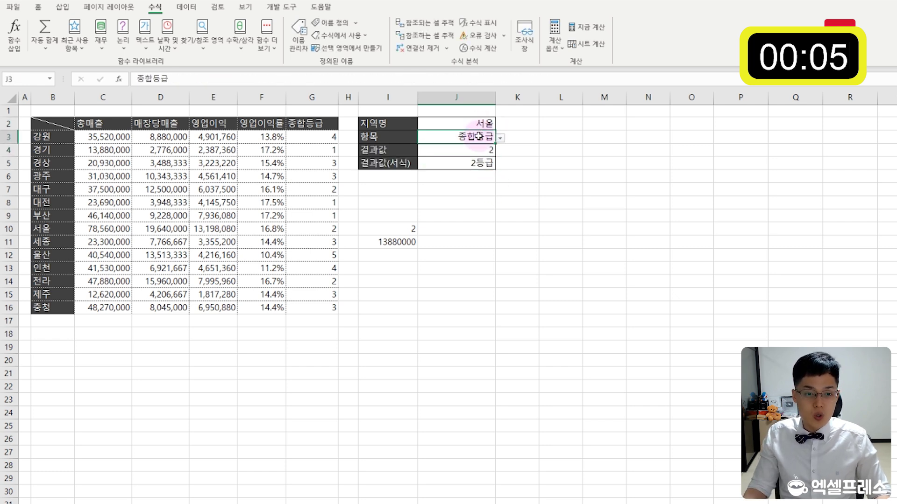
pyautogui.click(500, 138)
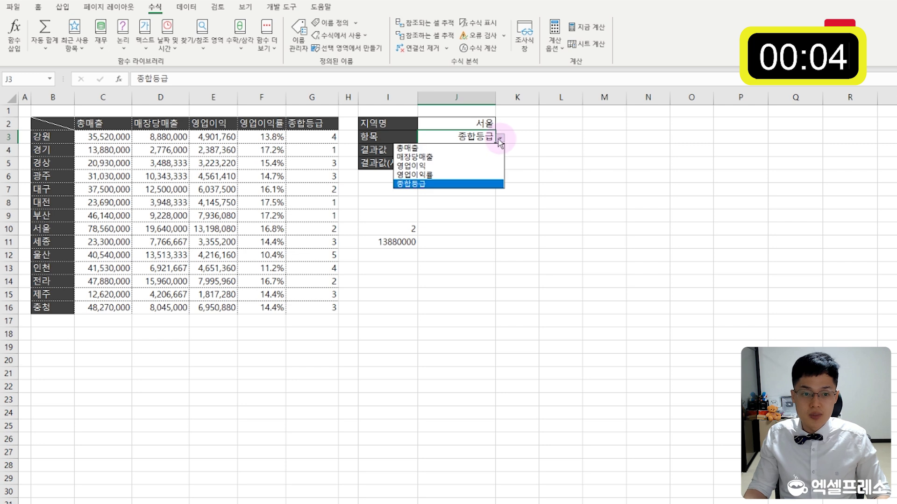
pyautogui.click(455, 155)
pyautogui.click(456, 152)
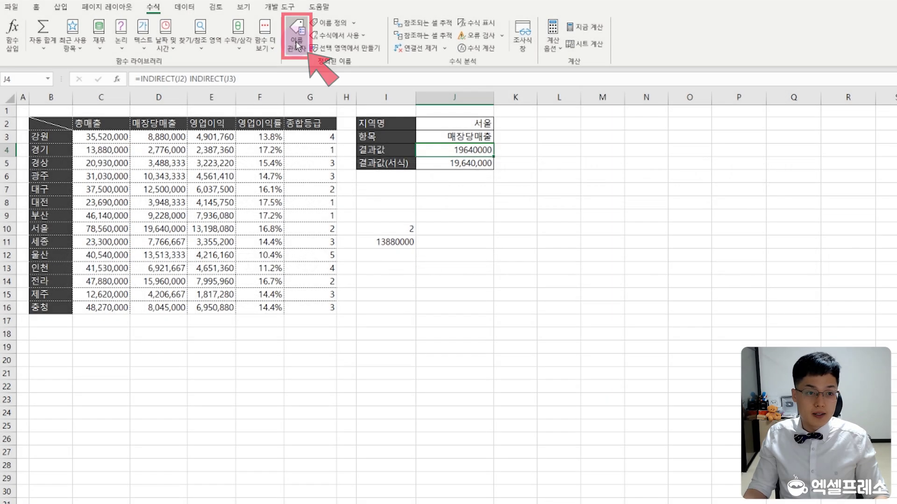
# Delete all defined names, from 강원 through 충청, in the Name Manager and close it
pyautogui.click(297, 45)
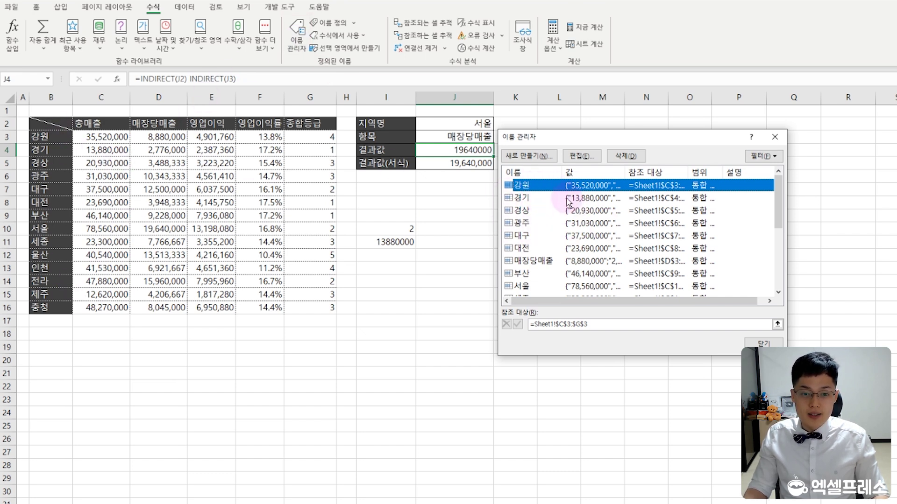
pyautogui.moveTo(779, 206); pyautogui.dragTo(777, 187)
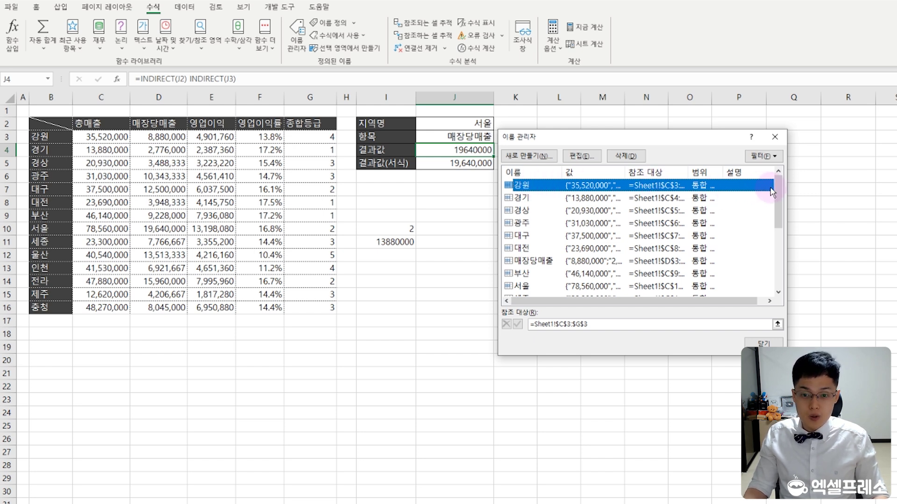
pyautogui.moveTo(776, 190); pyautogui.dragTo(777, 249)
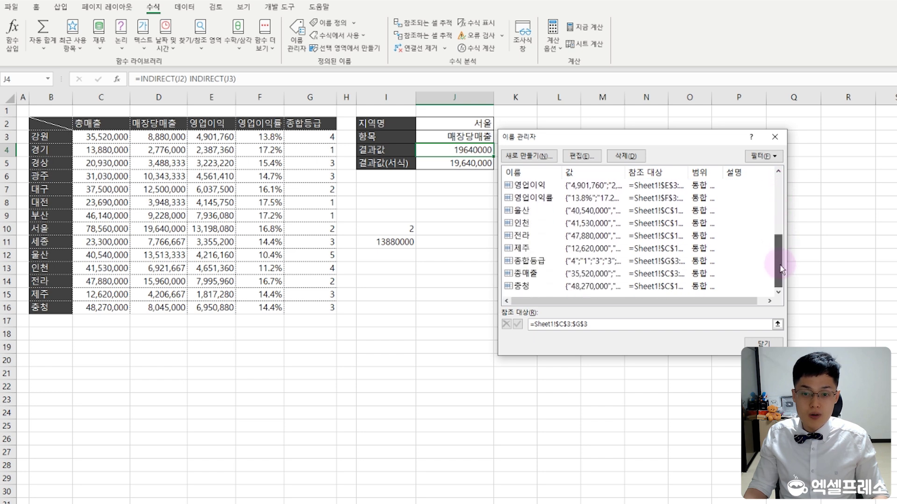
pyautogui.keyDown('shift'); pyautogui.click(547, 289); pyautogui.keyUp('shift')
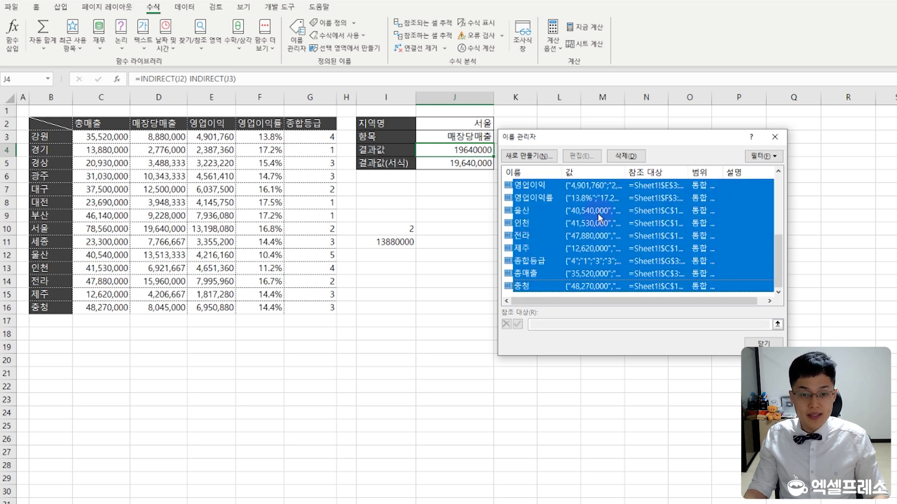
pyautogui.click(621, 157)
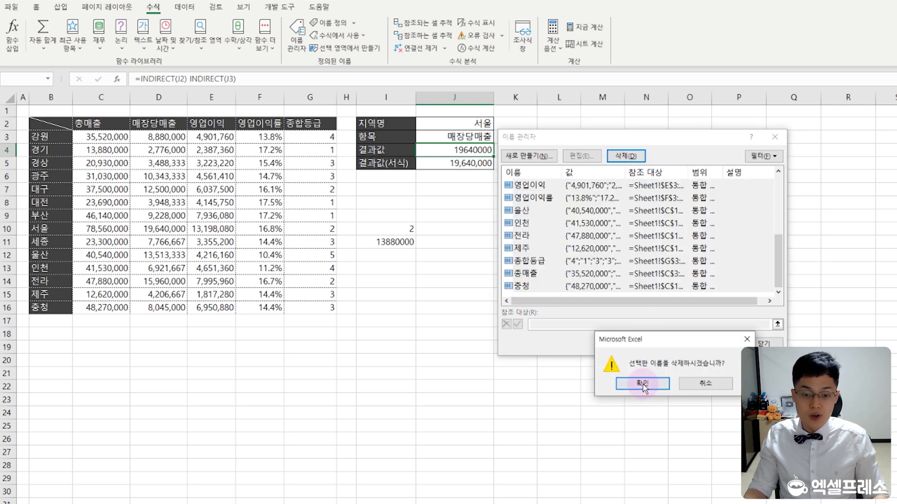
pyautogui.click(643, 384)
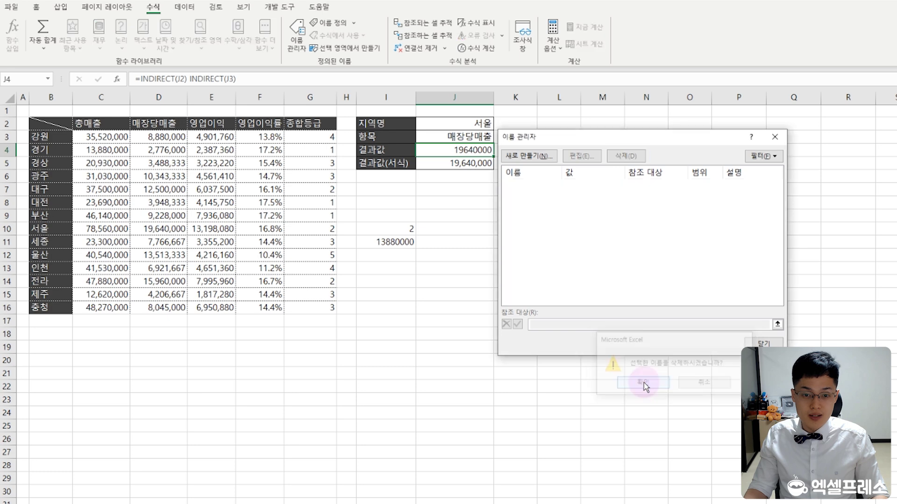
pyautogui.click(759, 344)
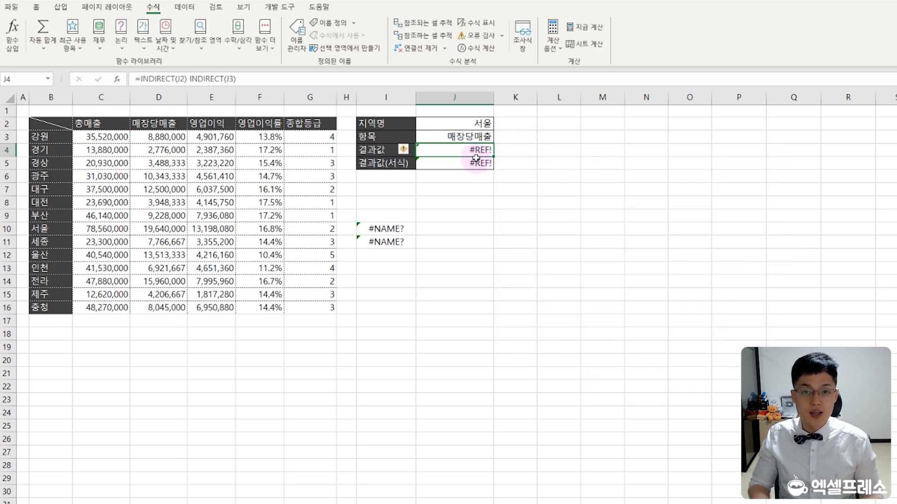